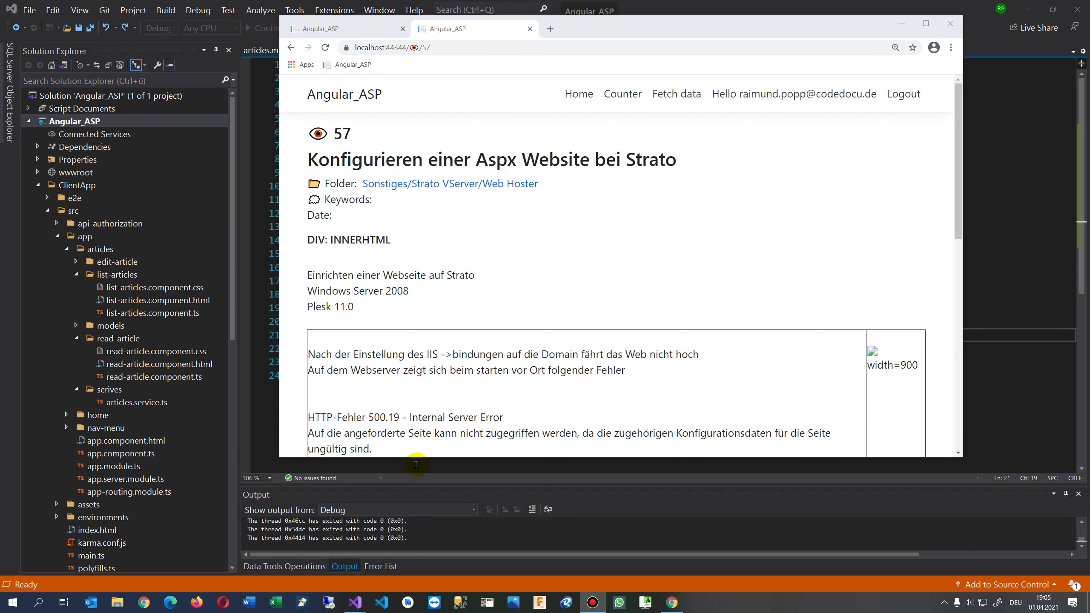
Leave the Strato Aspx article and open the 'Strato : bei der Erstinstallation des VServers fehlt Plesk' article.
{"action": "left_click_drag", "start_coordinate": [417, 457], "coordinate": [422, 535]}
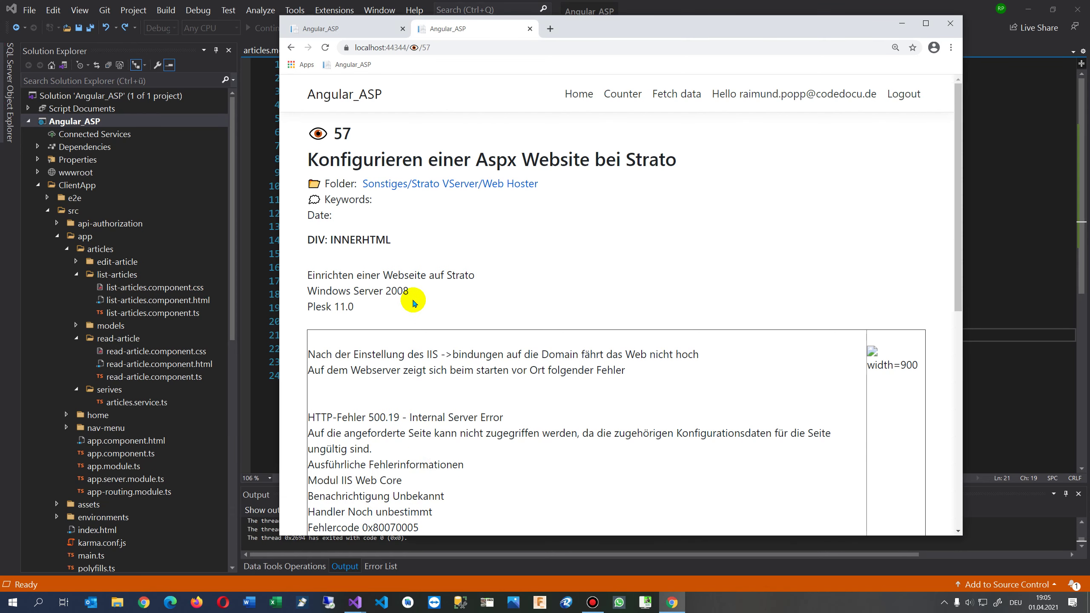
{"action": "scroll", "coordinate": [417, 356], "scroll_direction": "down", "scroll_amount": 1}
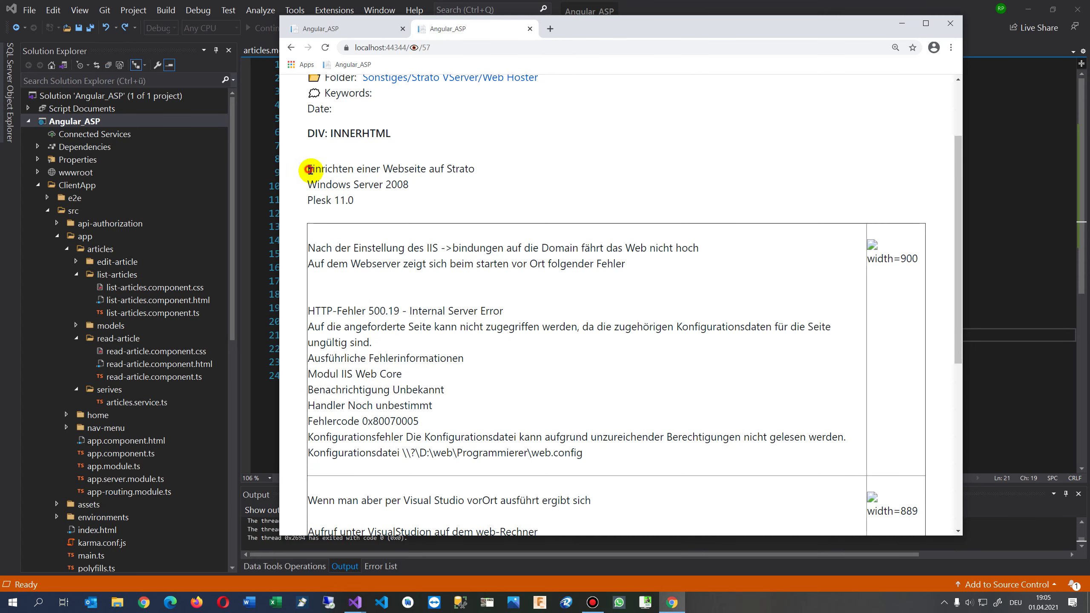
{"action": "left_click_drag", "start_coordinate": [308, 167], "coordinate": [696, 465]}
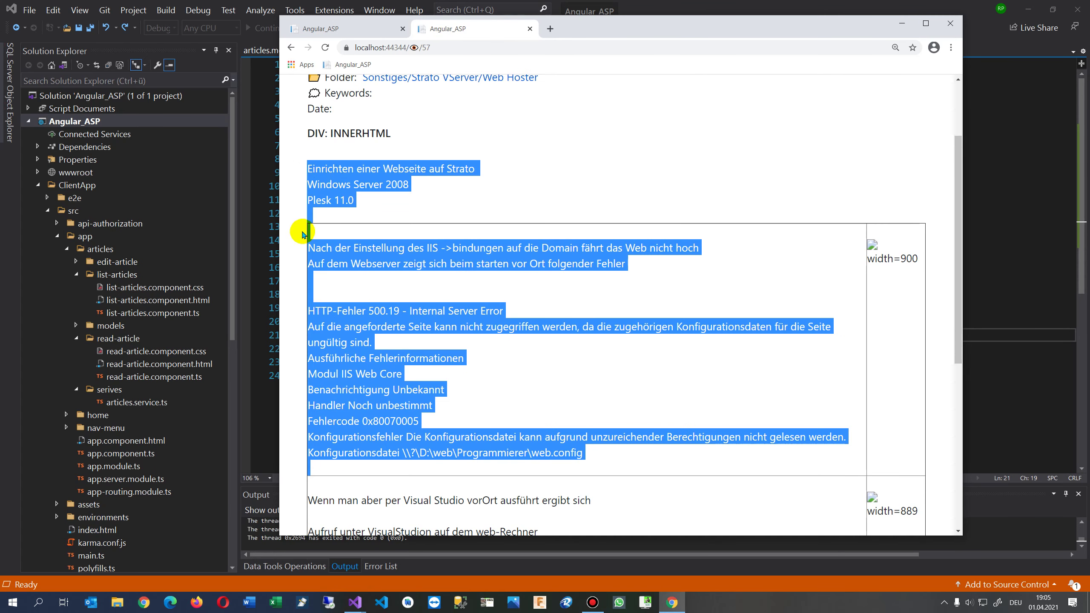
{"action": "scroll", "coordinate": [358, 273], "scroll_direction": "up", "scroll_amount": 1}
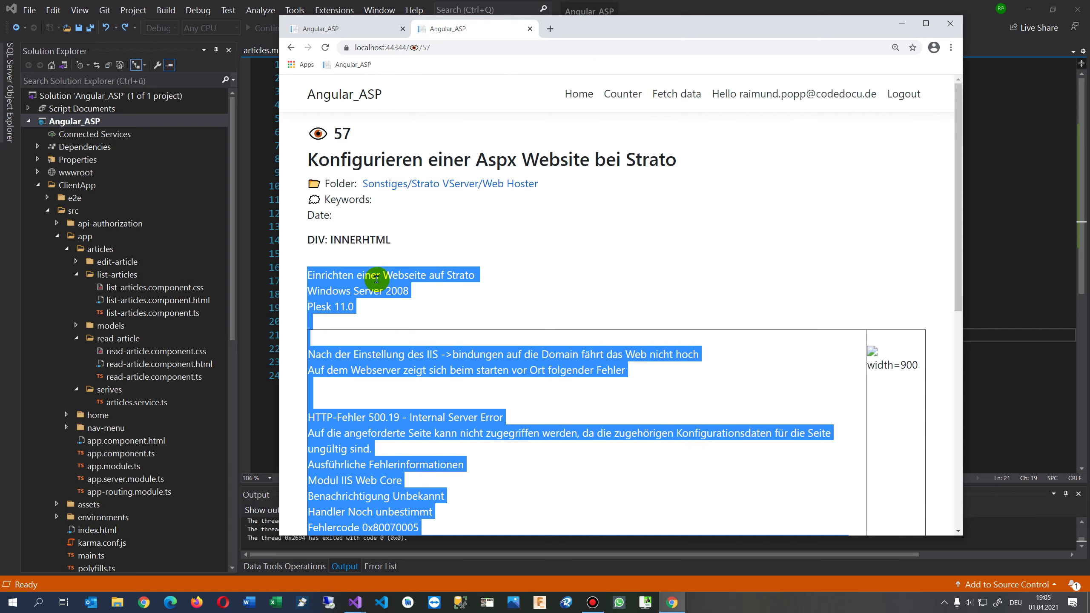
{"action": "left_click", "coordinate": [291, 47]}
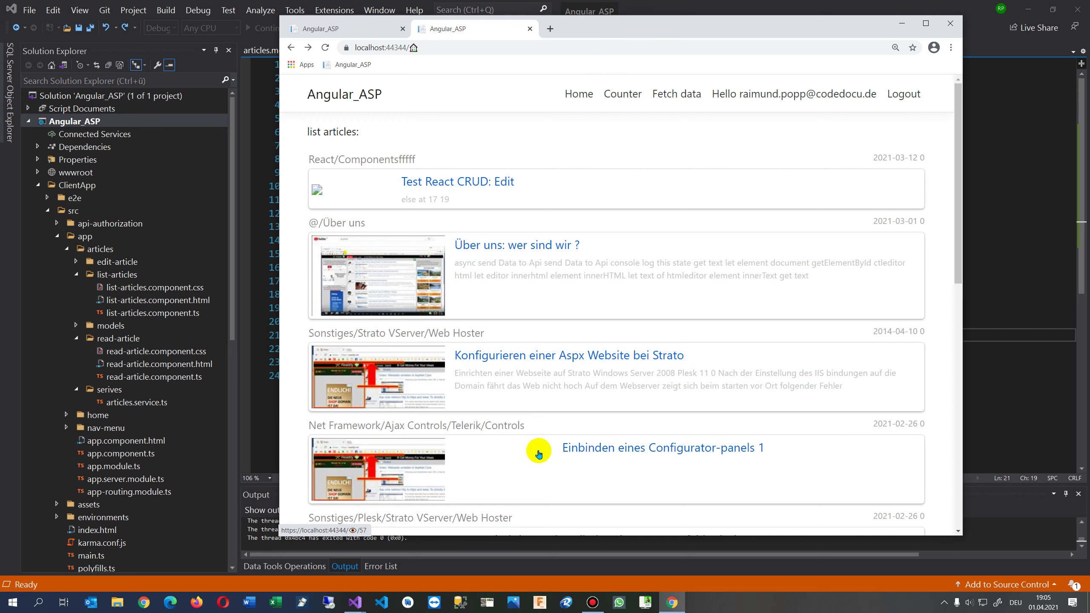
{"action": "scroll", "coordinate": [584, 446], "scroll_direction": "down", "scroll_amount": 3}
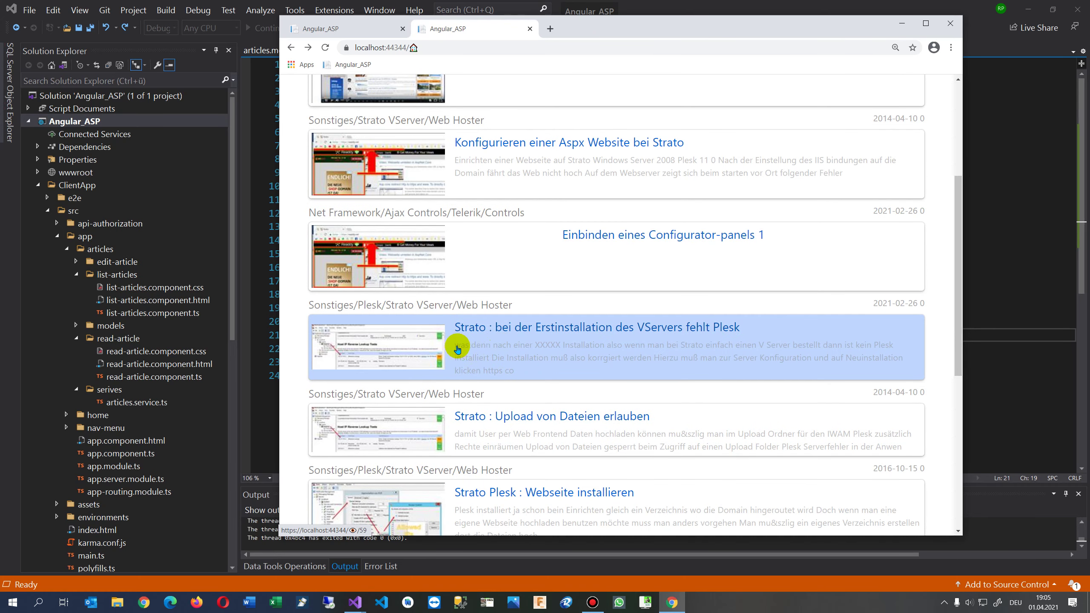
{"action": "left_click", "coordinate": [481, 356]}
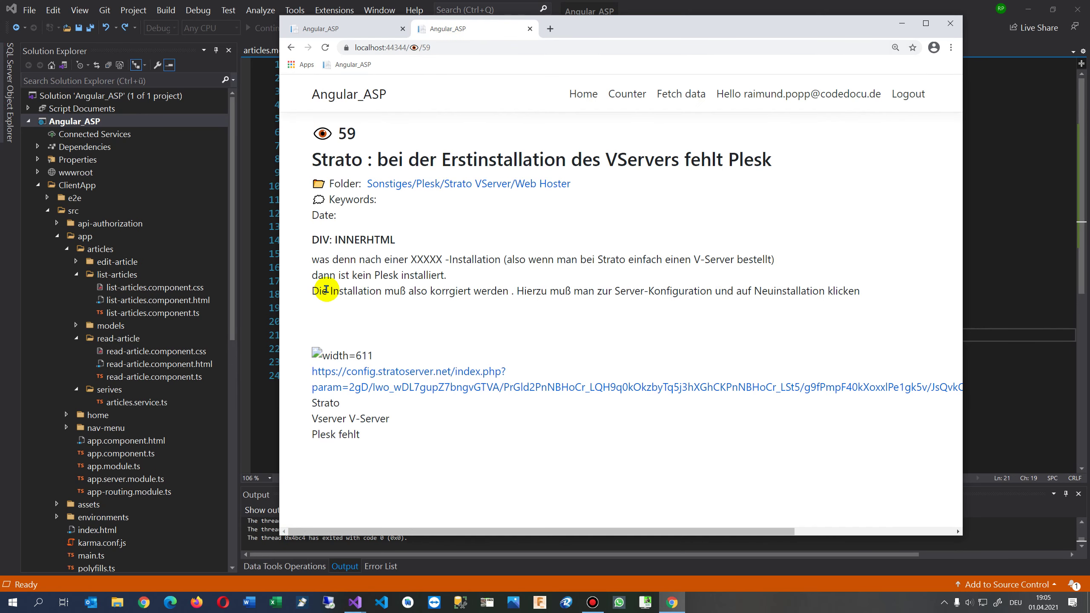
{"action": "left_click_drag", "start_coordinate": [314, 240], "coordinate": [436, 443]}
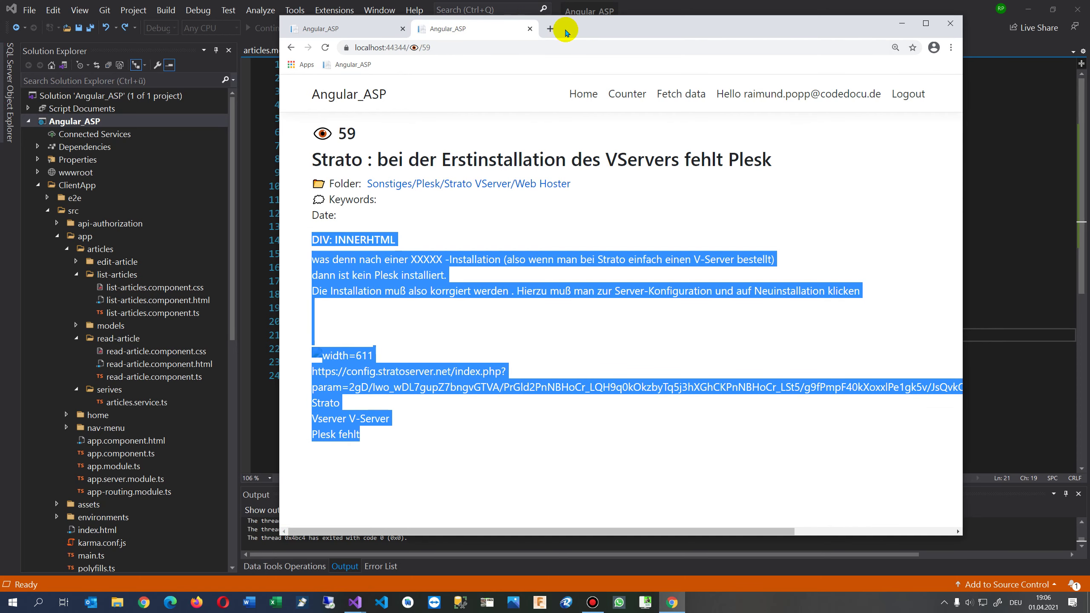
In Visual Studio, show read-article.component.html and highlight line 21's [innerHTML] div binding.
{"action": "left_click", "coordinate": [569, 10]}
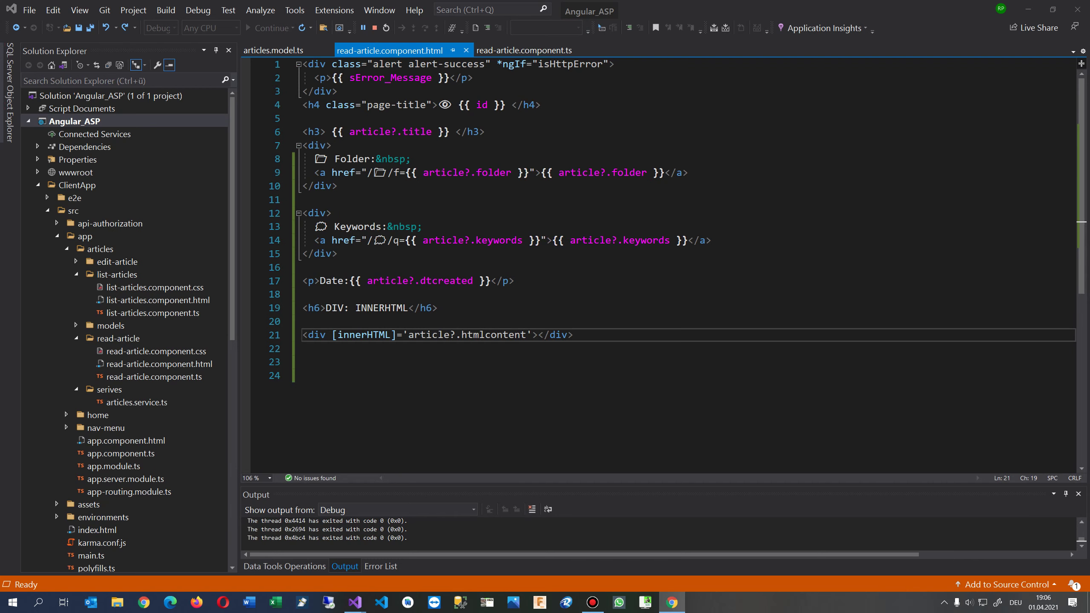
{"action": "double_click", "coordinate": [315, 335]}
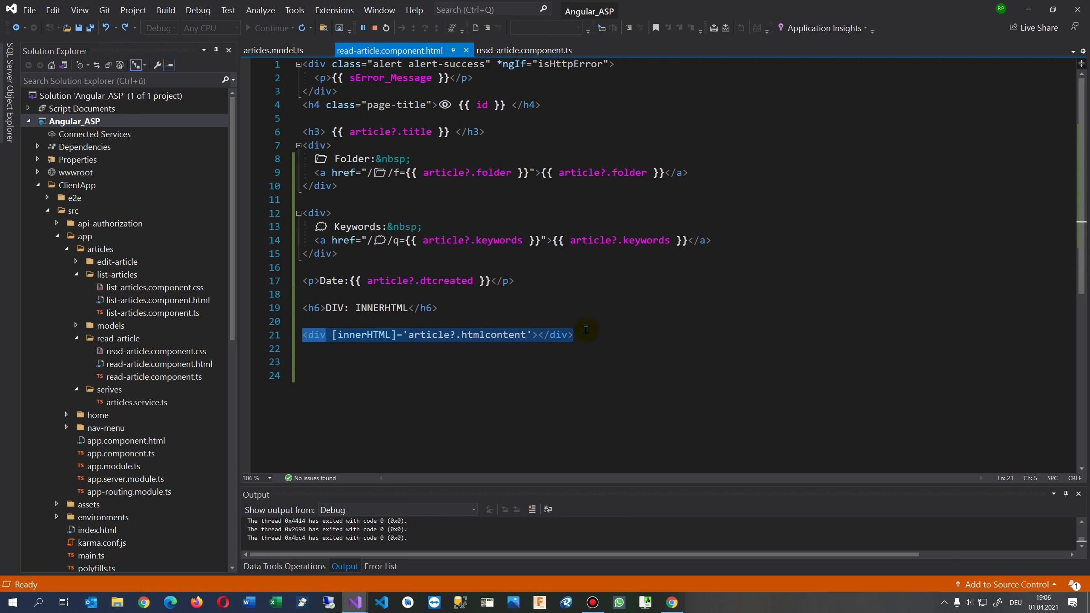
{"action": "double_click", "coordinate": [552, 335]}
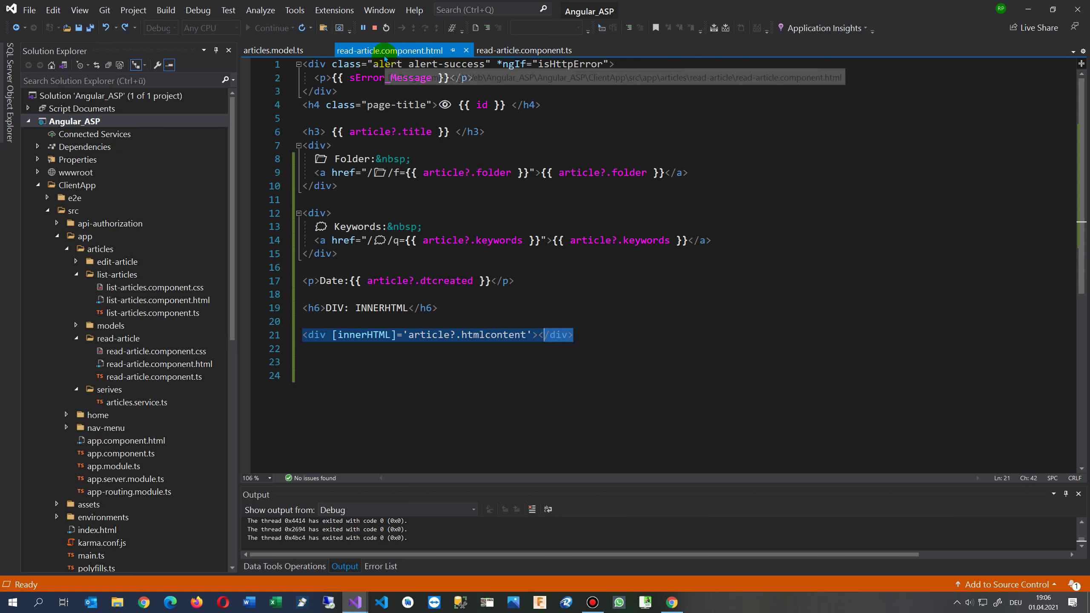
{"action": "left_click", "coordinate": [424, 378]}
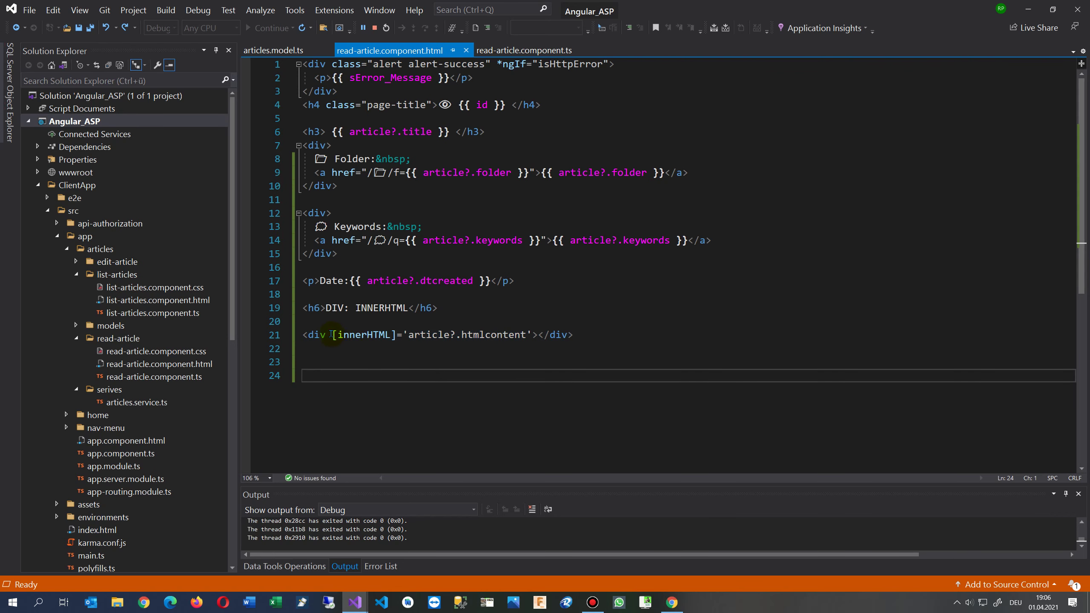
{"action": "left_click_drag", "start_coordinate": [332, 335], "coordinate": [393, 335]}
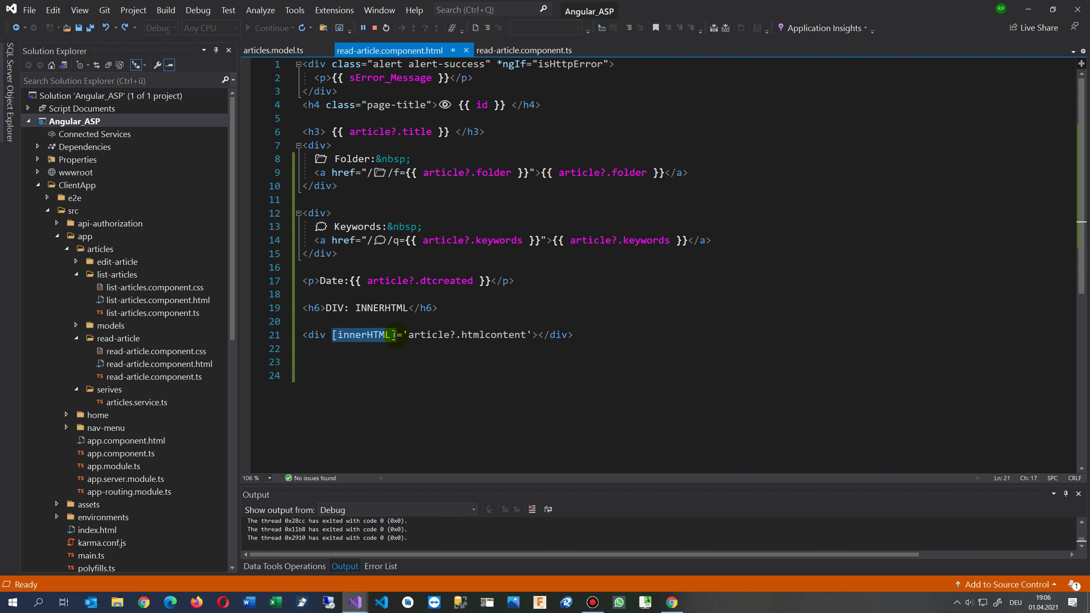
{"action": "left_click", "coordinate": [399, 334]}
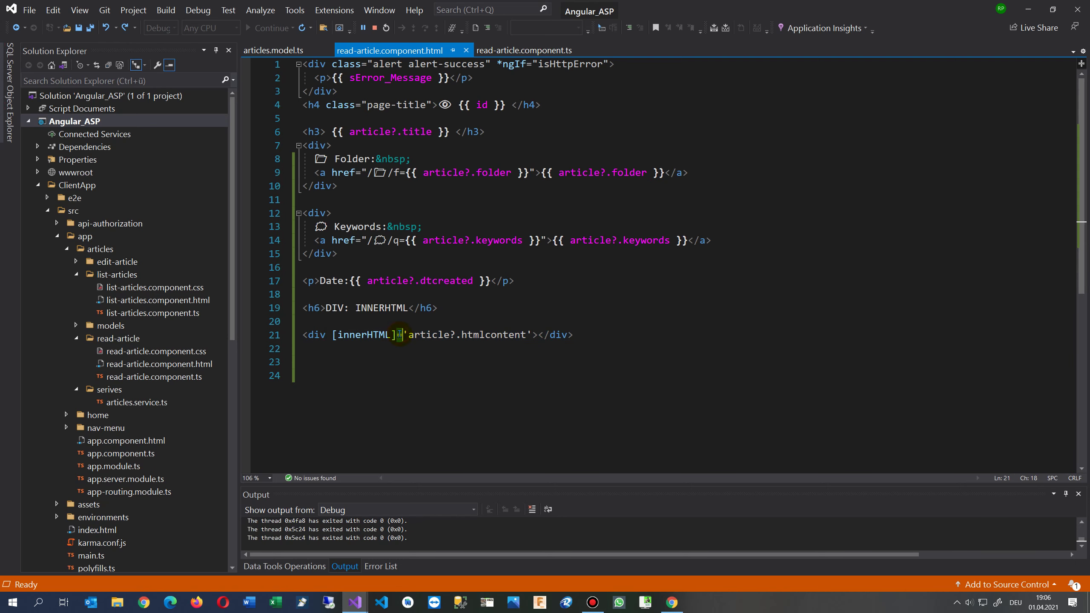
Compare line 17's date interpolation with line 21's 'article?.htmlcontent' expression.
{"action": "left_click", "coordinate": [351, 280]}
{"action": "left_click_drag", "start_coordinate": [350, 280], "coordinate": [367, 282]}
{"action": "left_click", "coordinate": [404, 335]}
{"action": "left_click_drag", "start_coordinate": [408, 335], "coordinate": [453, 334]}
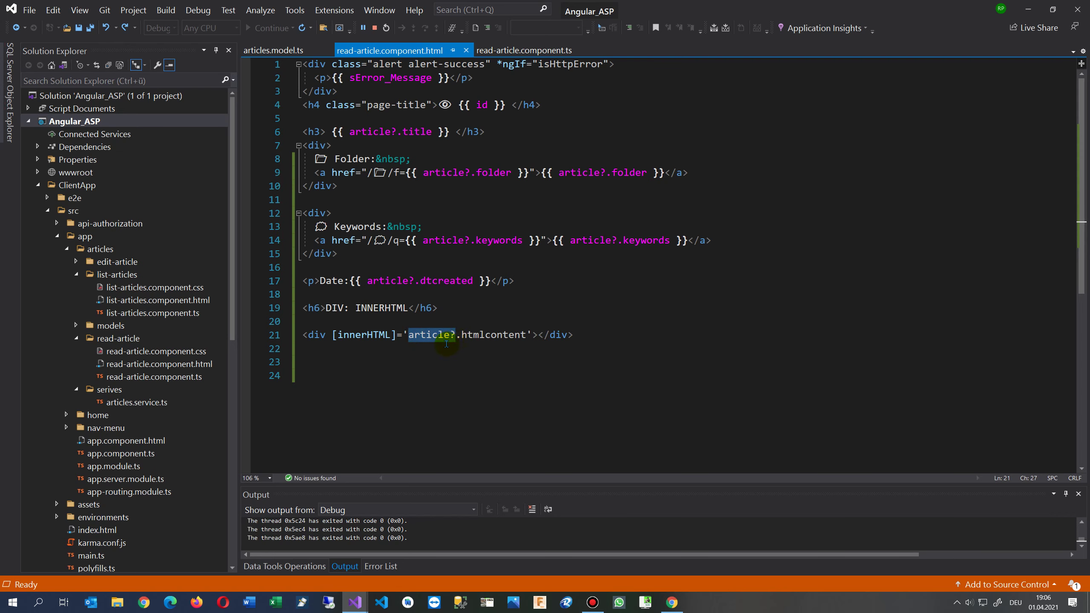
{"action": "left_click_drag", "start_coordinate": [462, 335], "coordinate": [511, 335]}
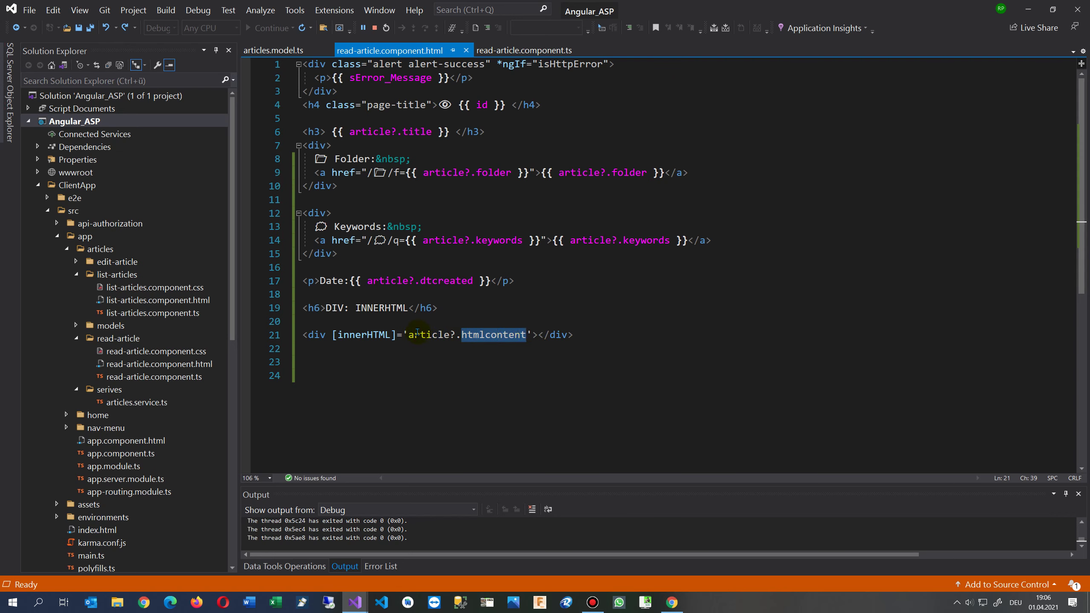
{"action": "left_click_drag", "start_coordinate": [408, 334], "coordinate": [528, 334]}
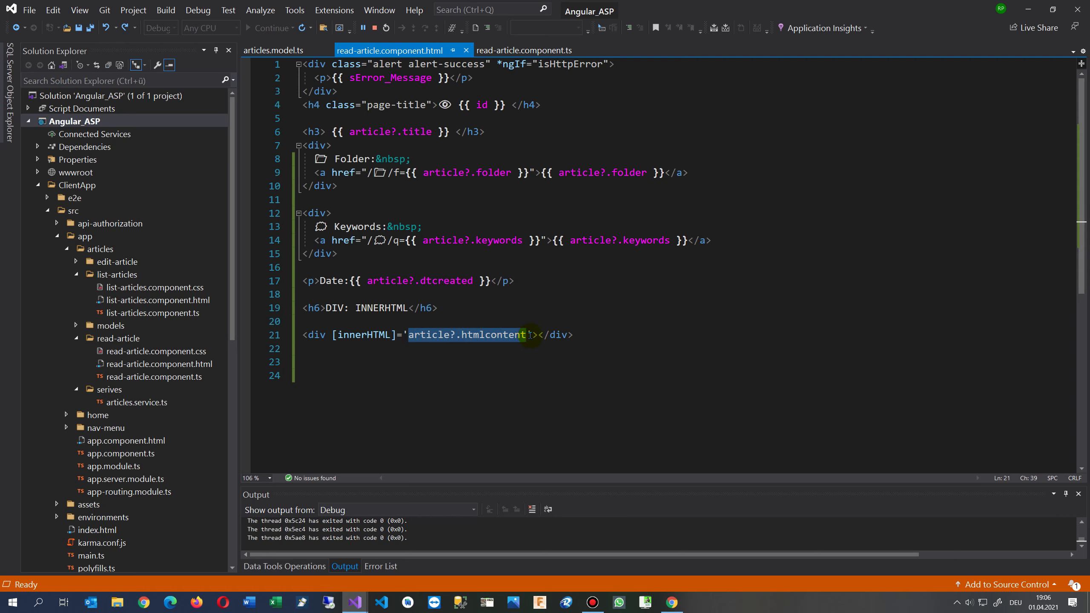
{"action": "type", "text": "<p>"}
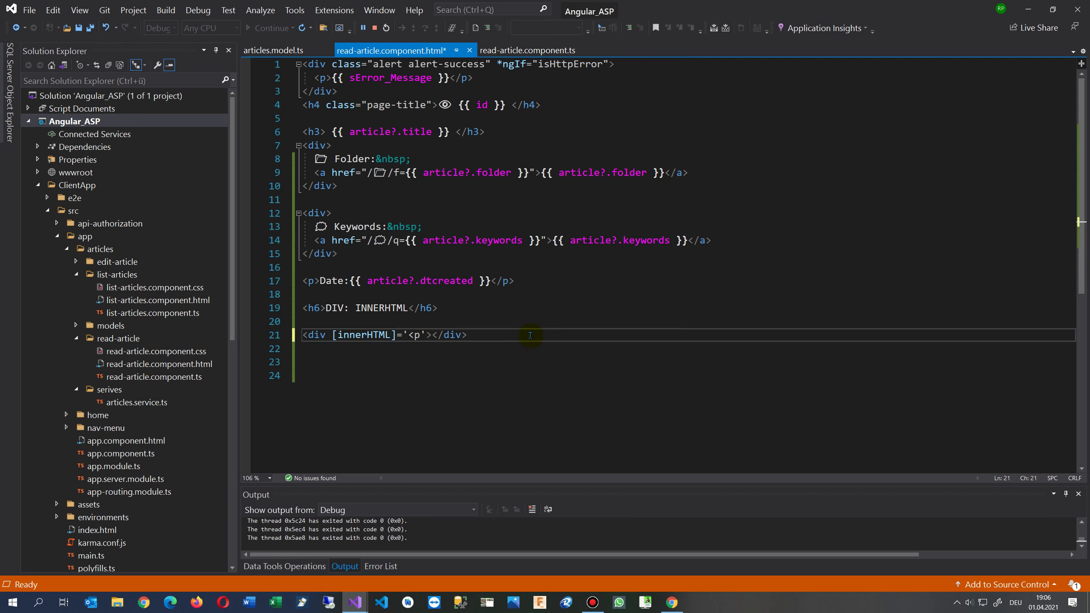
{"action": "type", "text": "</p"}
{"action": "type", "text": ">"}
{"action": "type", "text": "this ist "}
{"action": "type", "text": "paragraph"}
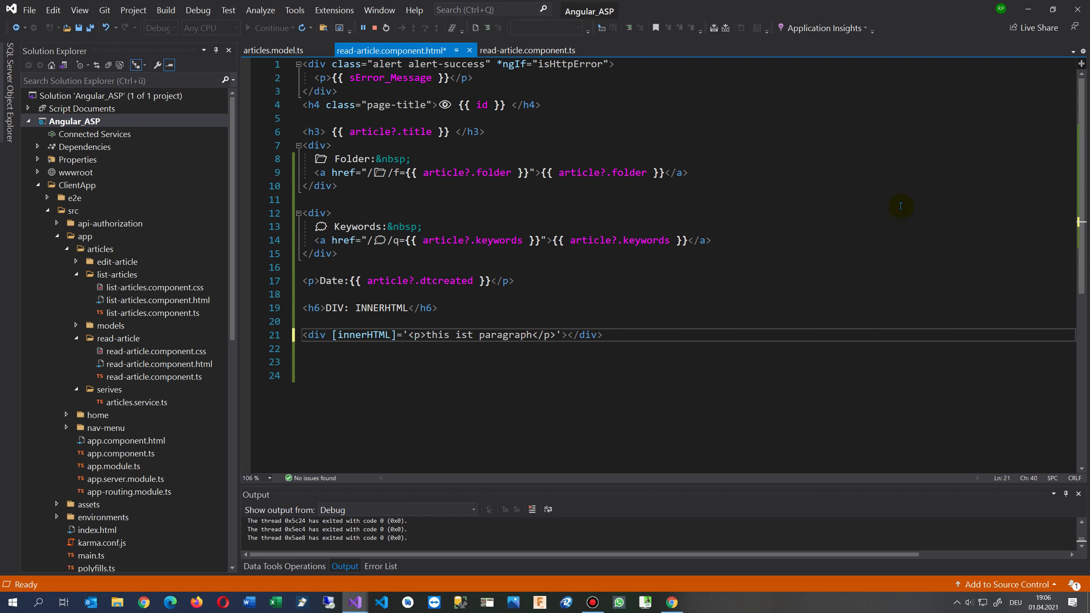
Set line 21's innerHTML value to the literal '<p>this ist paragraph</p>'.
{"action": "key", "text": "ctrl+d"}
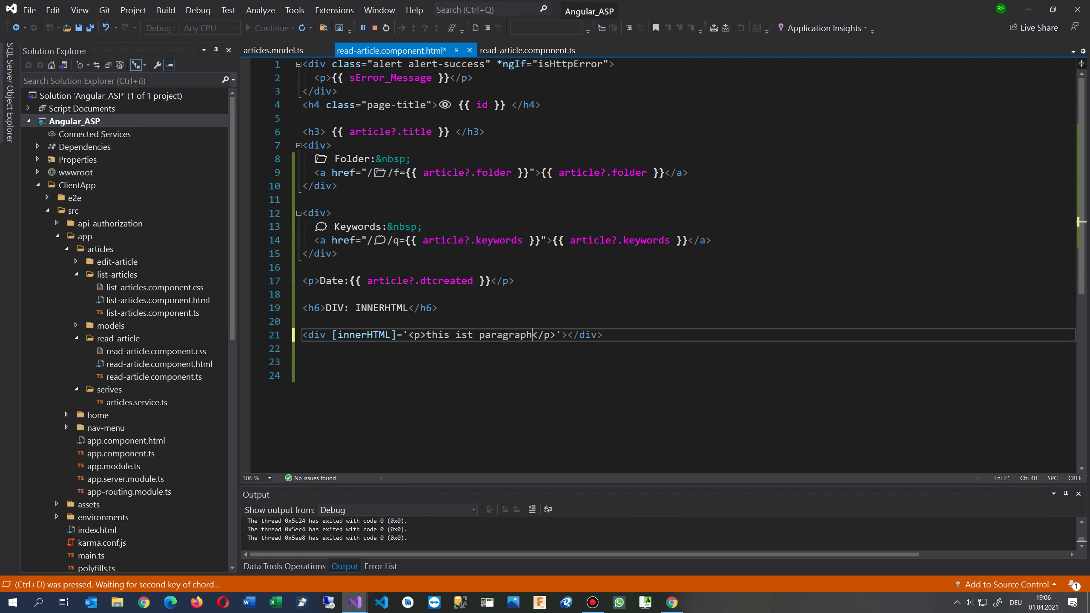
{"action": "key", "text": "s"}
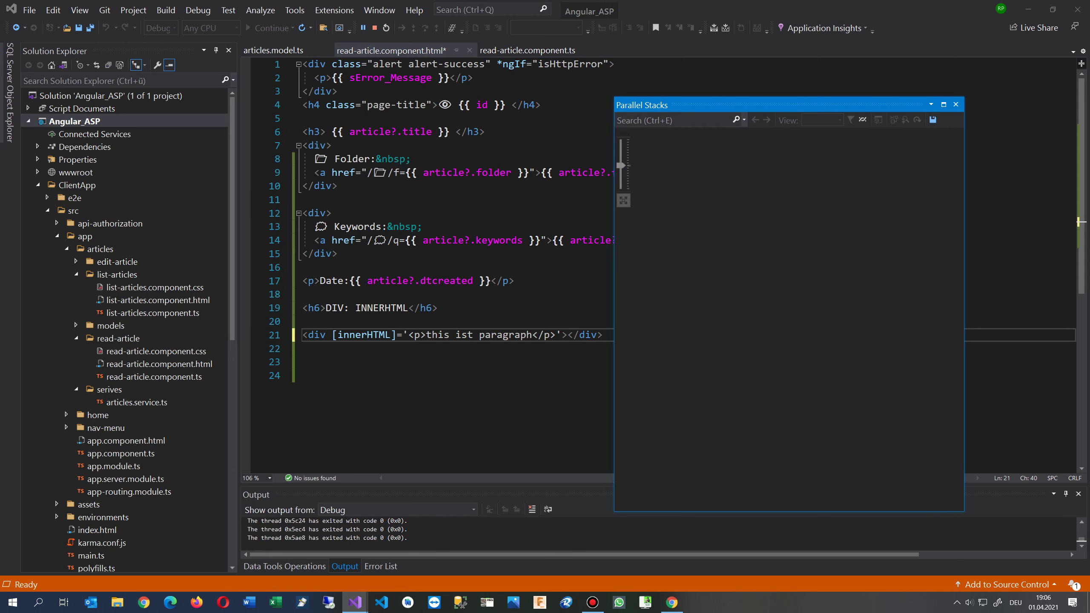
Close the Parallel Stacks view and save the test-paragraph template.
{"action": "left_click", "coordinate": [956, 104]}
{"action": "left_click", "coordinate": [692, 231]}
{"action": "key", "text": "ctrl+s"}
Move the Chrome article page aside, then return focus to the code editor.
{"action": "key", "text": "alt+Tab"}
{"action": "left_click", "coordinate": [336, 58]}
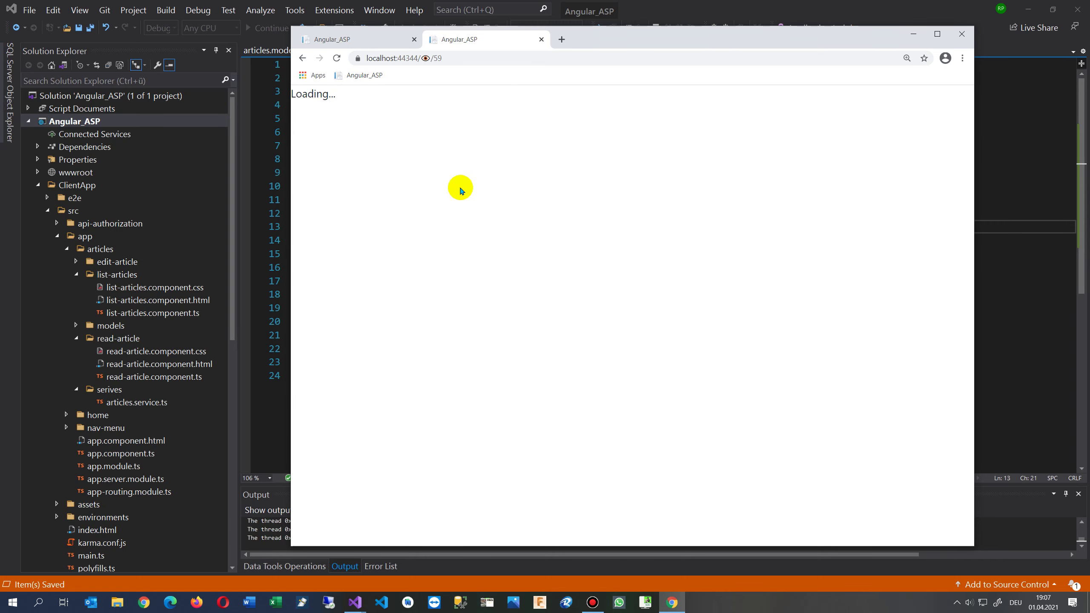
{"action": "left_click_drag", "start_coordinate": [615, 37], "coordinate": [1089, 90]}
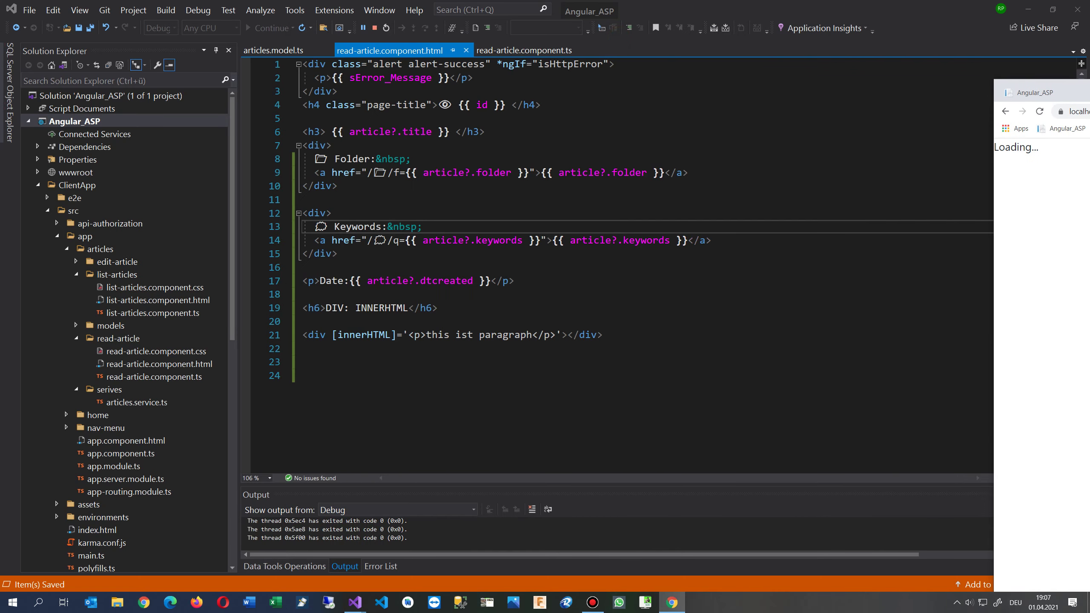
{"action": "key", "text": "alt+Tab"}
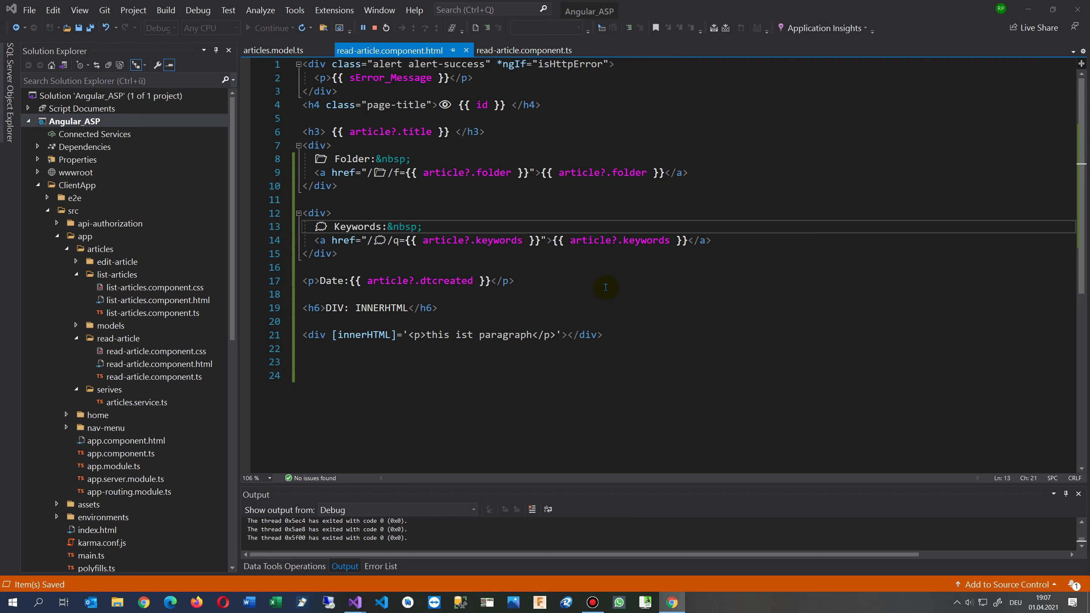
{"action": "left_click", "coordinate": [545, 364]}
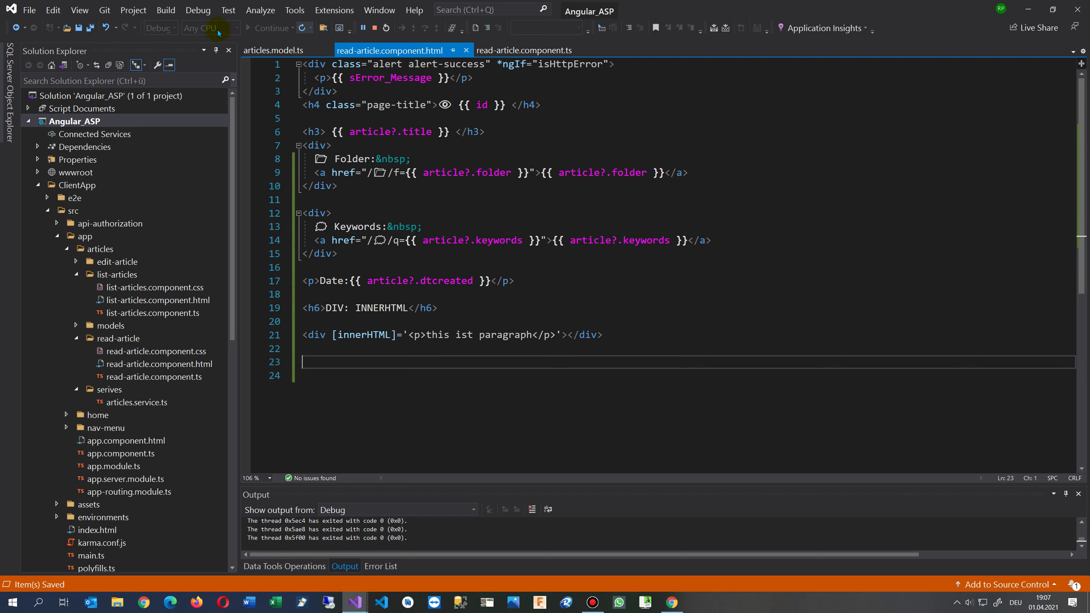
Restore the article?.htmlcontent binding, save the template, and reload the article page.
{"action": "left_click", "coordinate": [105, 28]}
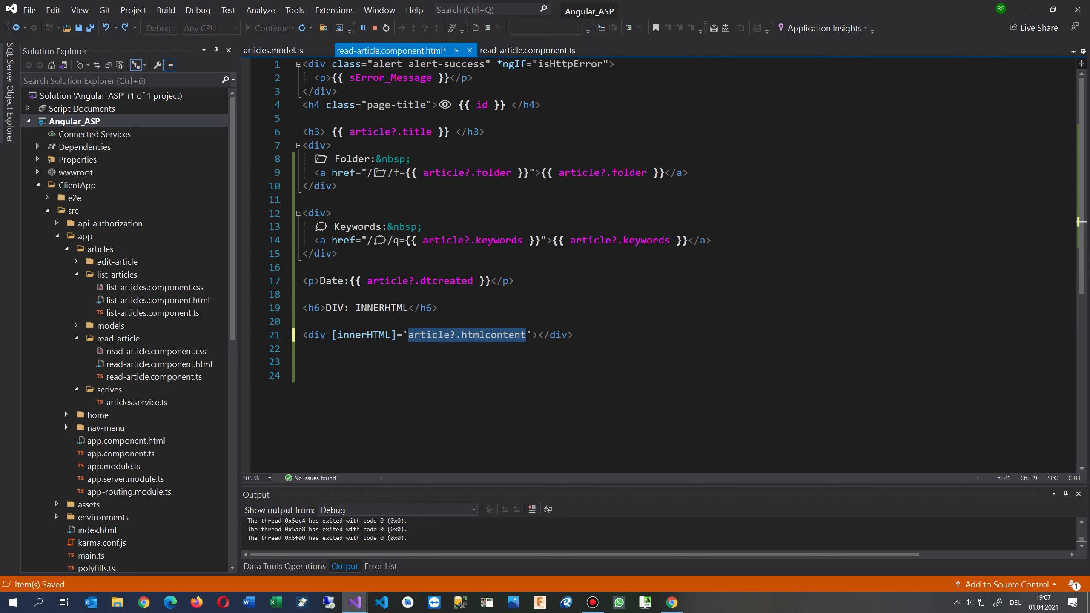
{"action": "key", "text": "alt+Tab"}
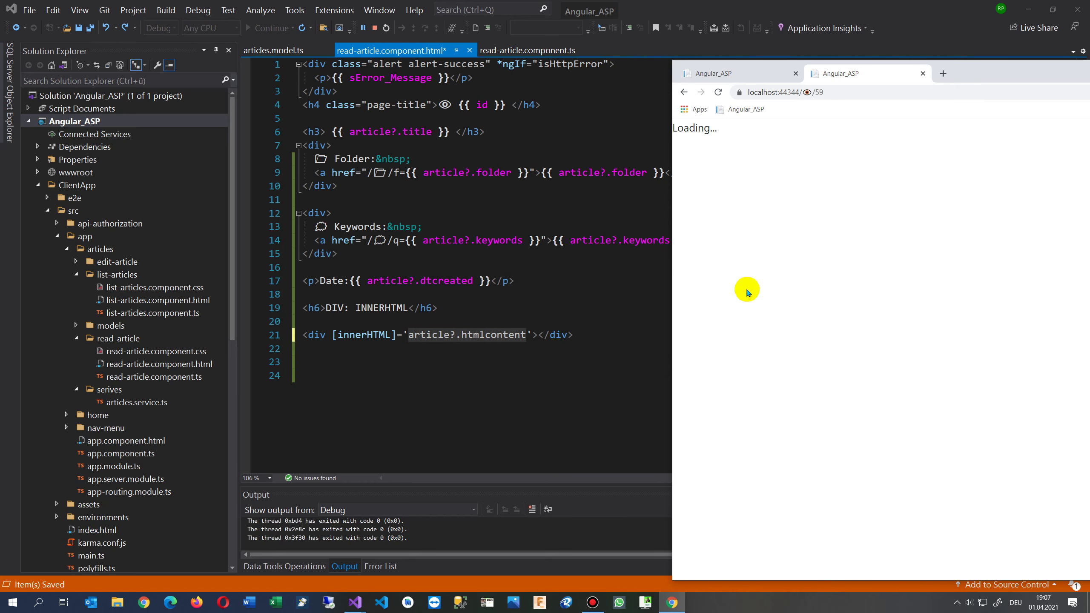
{"action": "left_click", "coordinate": [657, 392]}
{"action": "key", "text": "ctrl+s"}
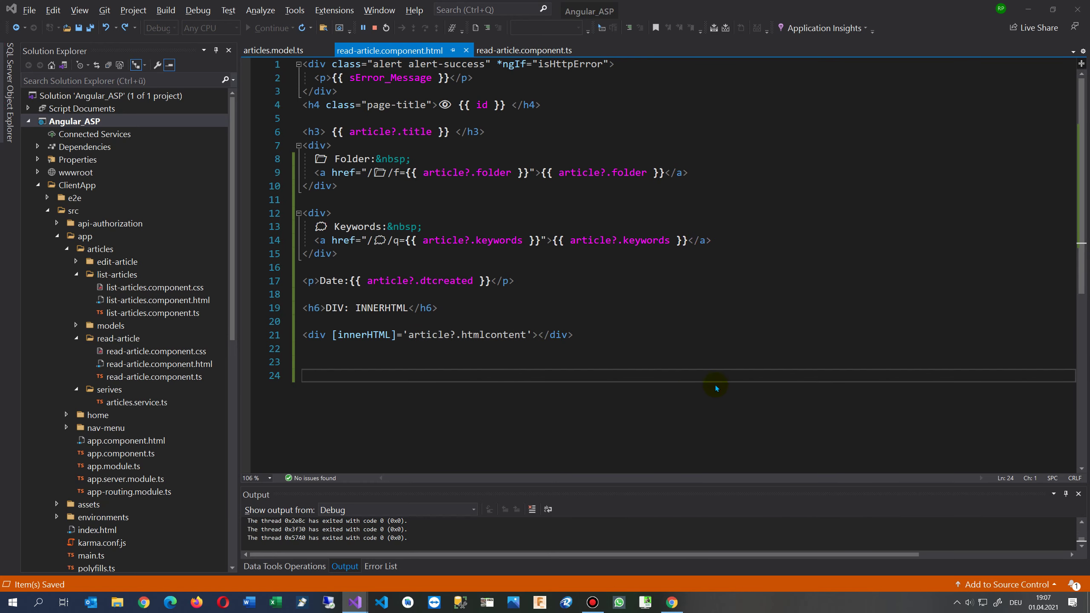
{"action": "key", "text": "alt+Tab"}
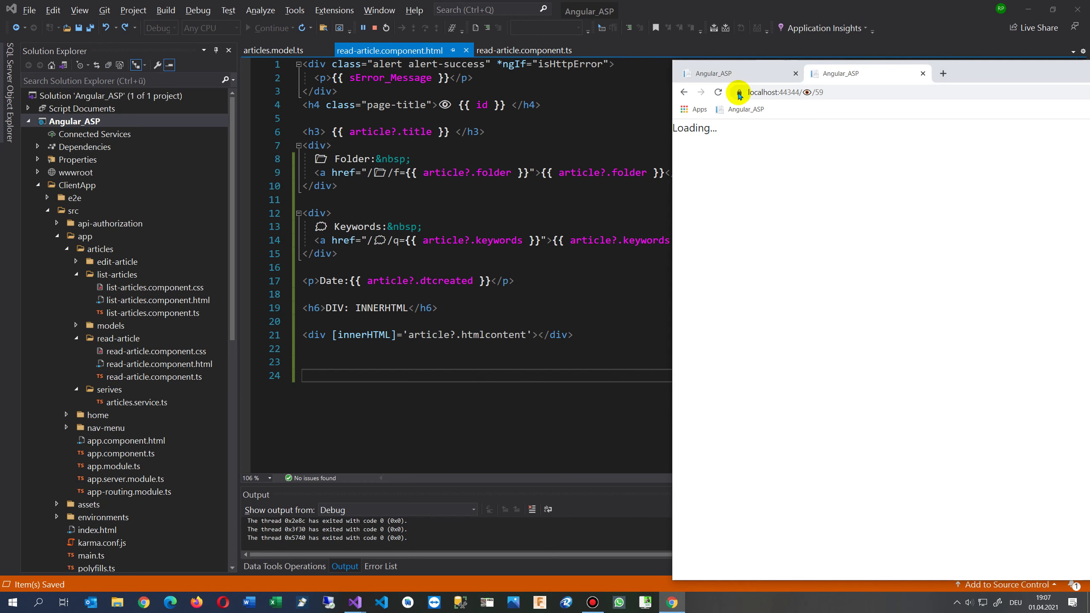
{"action": "left_click", "coordinate": [718, 93]}
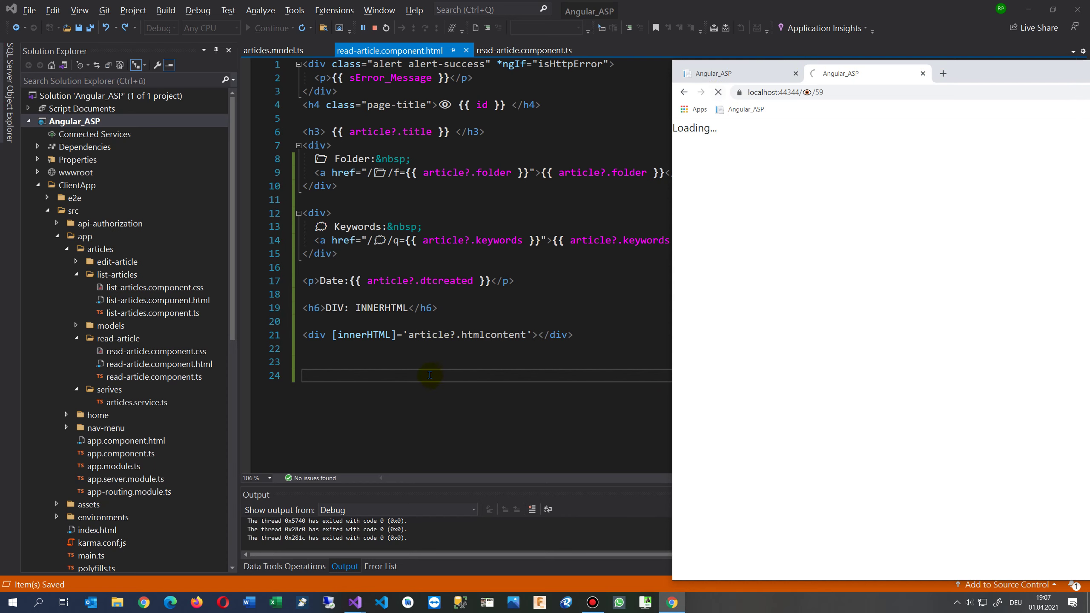
{"action": "left_click", "coordinate": [459, 337]}
Undo a stray deletion on line 21, then centre Chrome to show the rendered Plesk article.
{"action": "left_click_drag", "start_coordinate": [461, 335], "coordinate": [521, 335]}
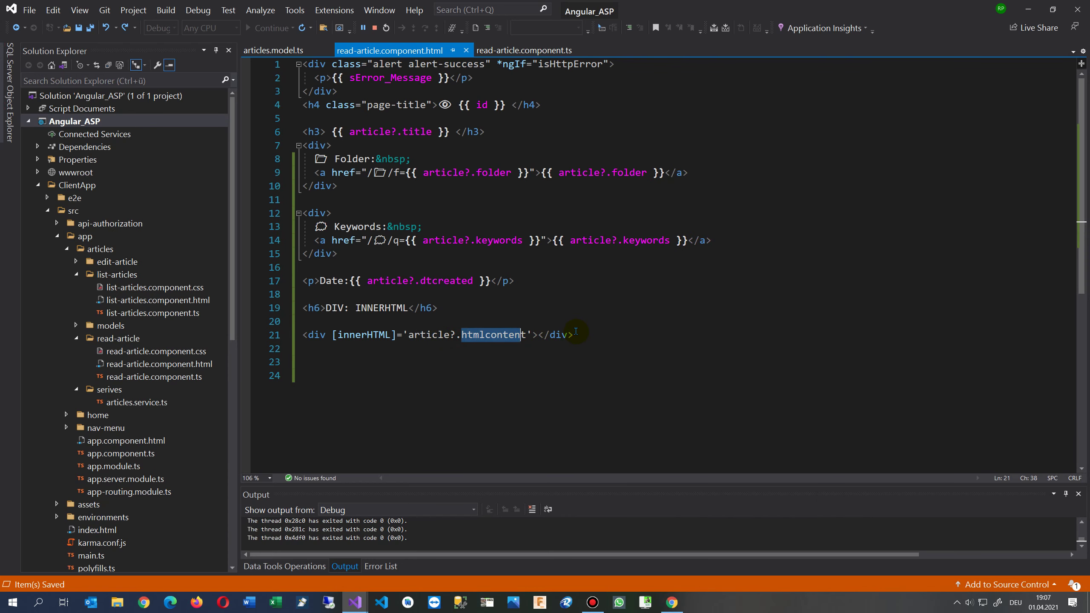
{"action": "key", "text": "BackSpace"}
{"action": "key", "text": "ctrl+z"}
{"action": "key", "text": "ctrl+z"}
{"action": "key", "text": "alt+Tab"}
{"action": "left_click_drag", "start_coordinate": [704, 285], "coordinate": [723, 304]}
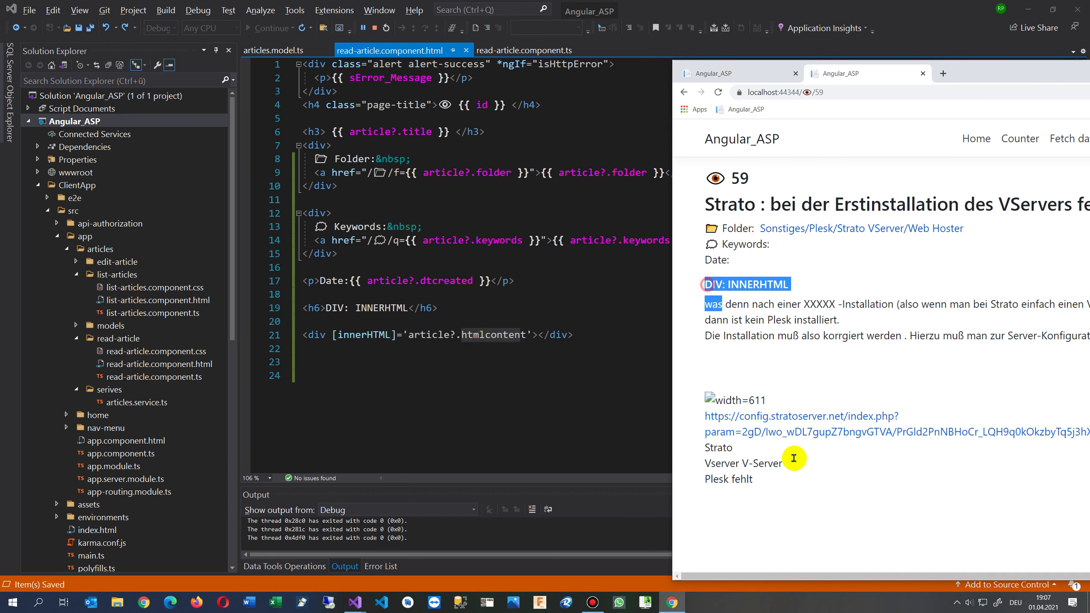
{"action": "left_click_drag", "start_coordinate": [798, 467], "coordinate": [804, 487]}
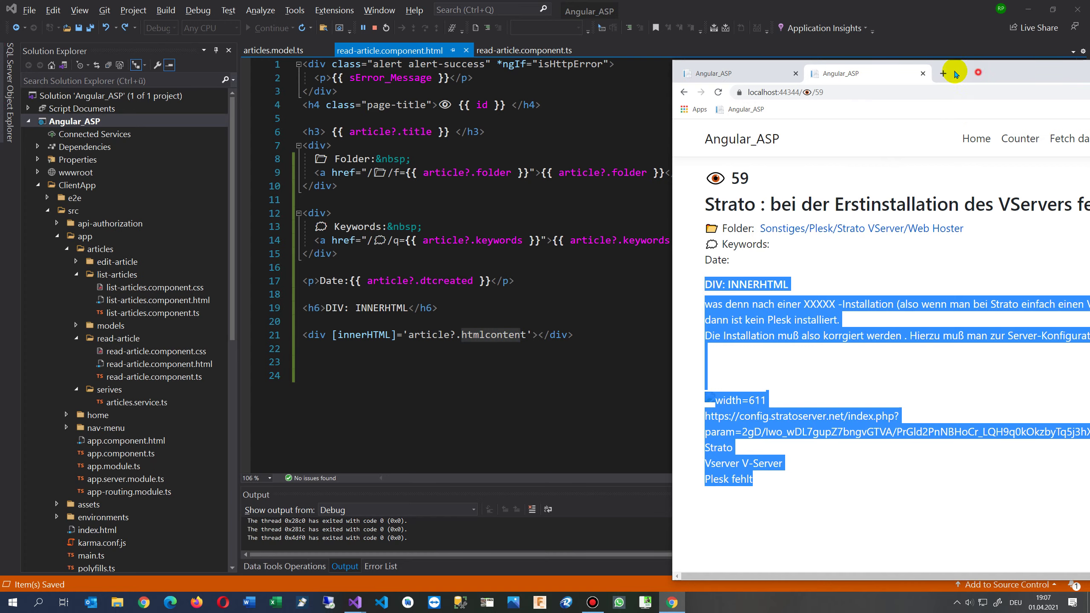
{"action": "left_click_drag", "start_coordinate": [894, 73], "coordinate": [554, 43]}
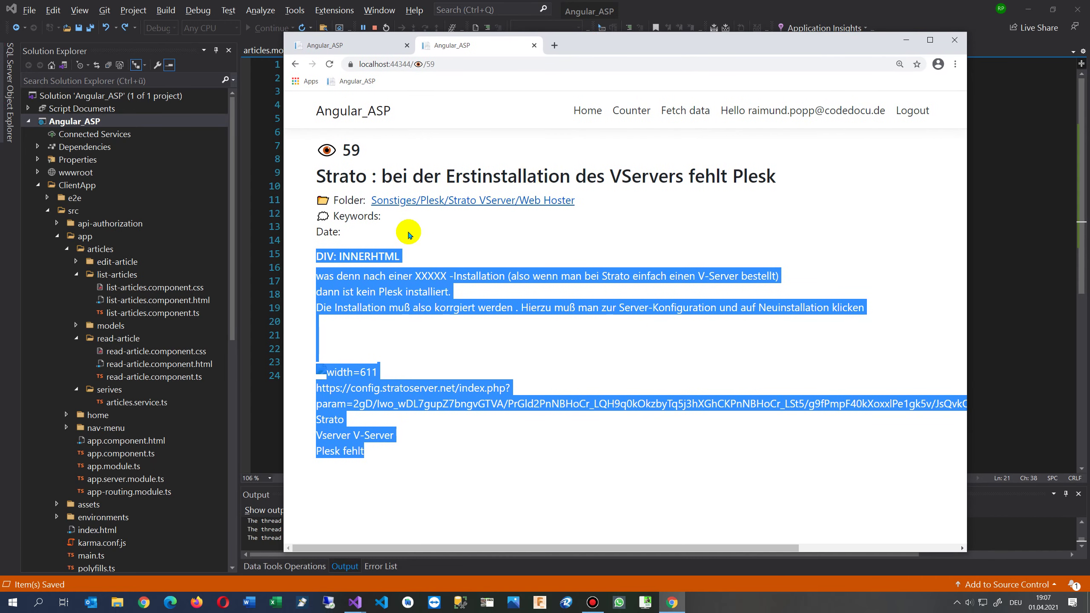